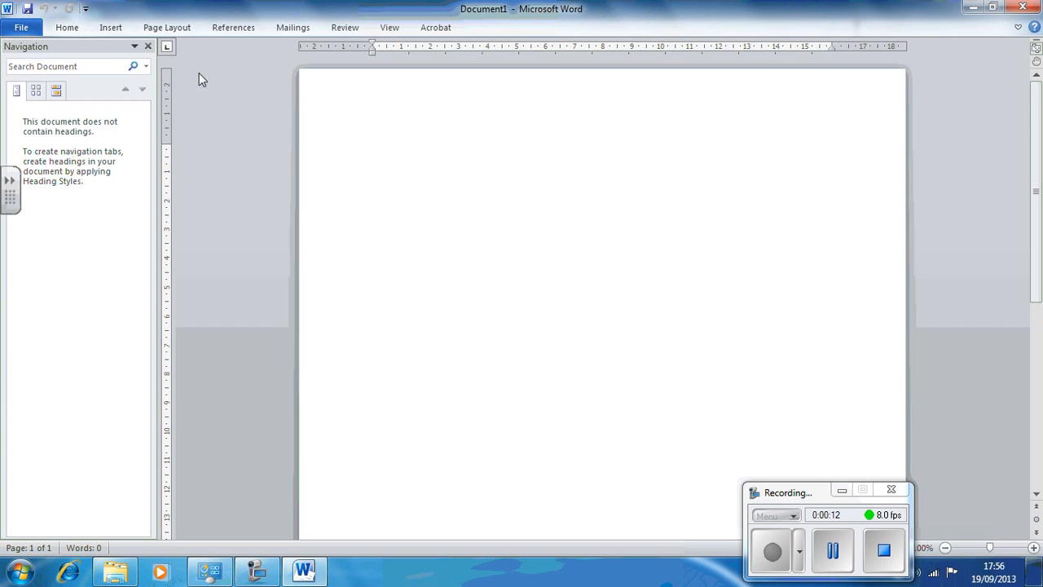
Step: Insert a 3x3 table into the blank document
click(112, 30)
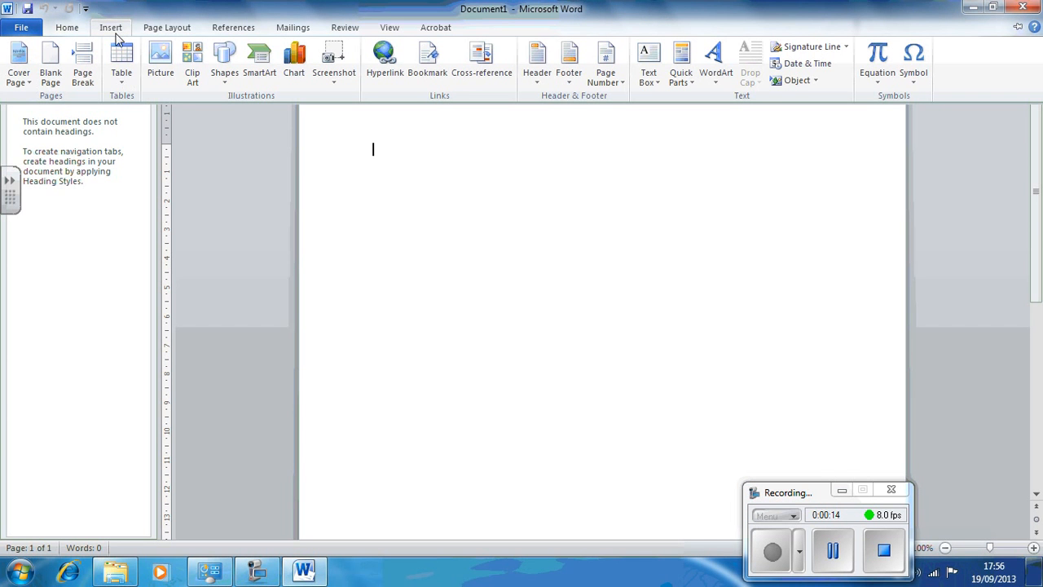
click(121, 71)
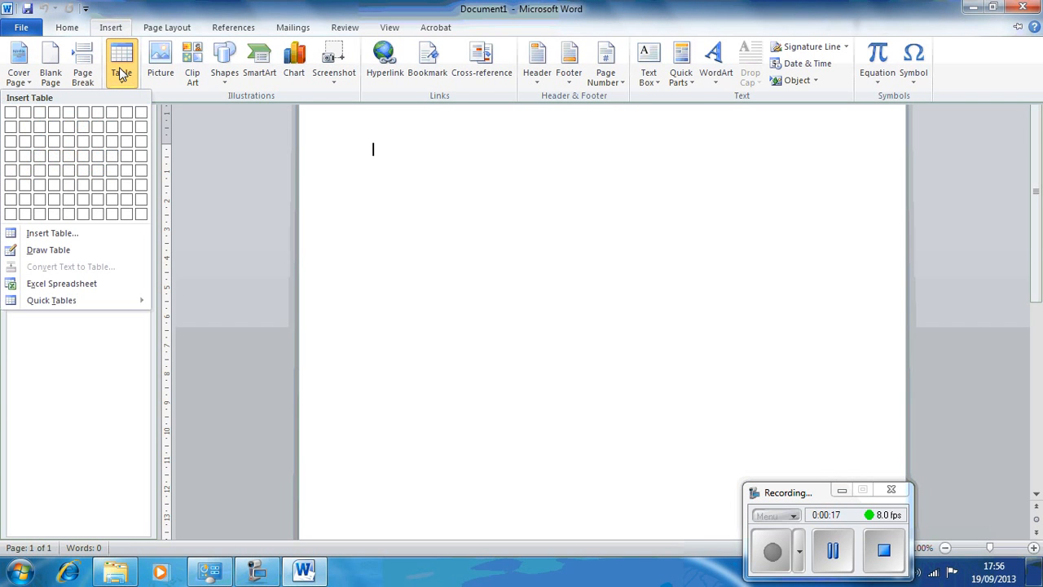
click(42, 144)
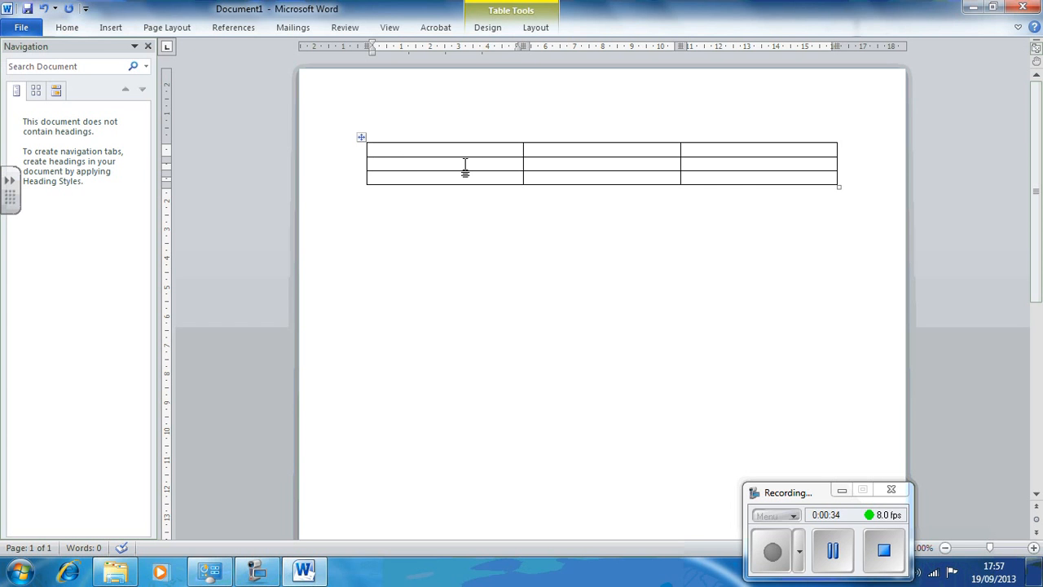
Step: Enter the row labels "Student a" and "Student b" in the first column's second and third cells
text(Nam)
key(BackSpace)
text(Student a)
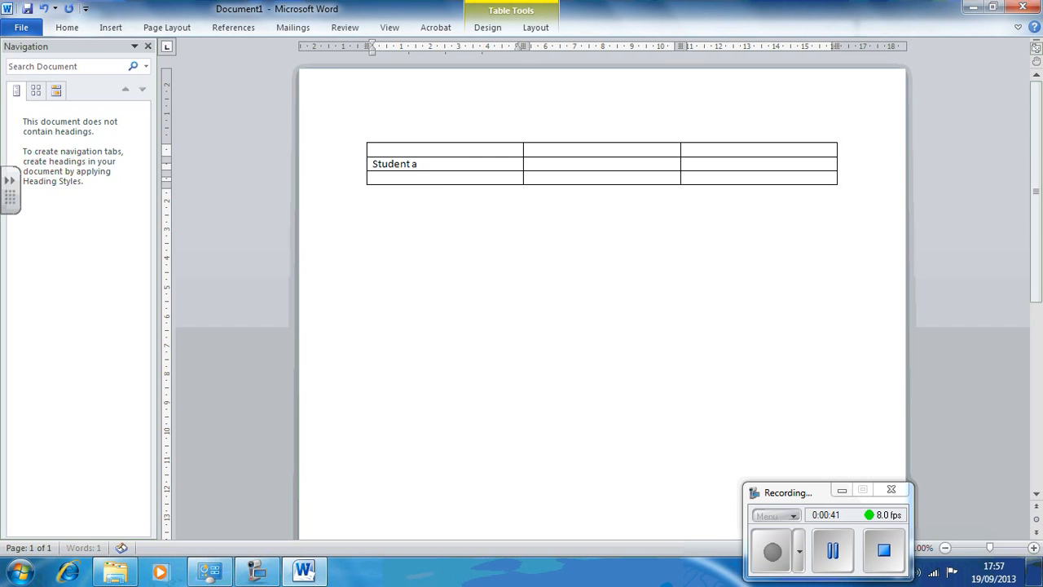
click(439, 177)
text(Student)
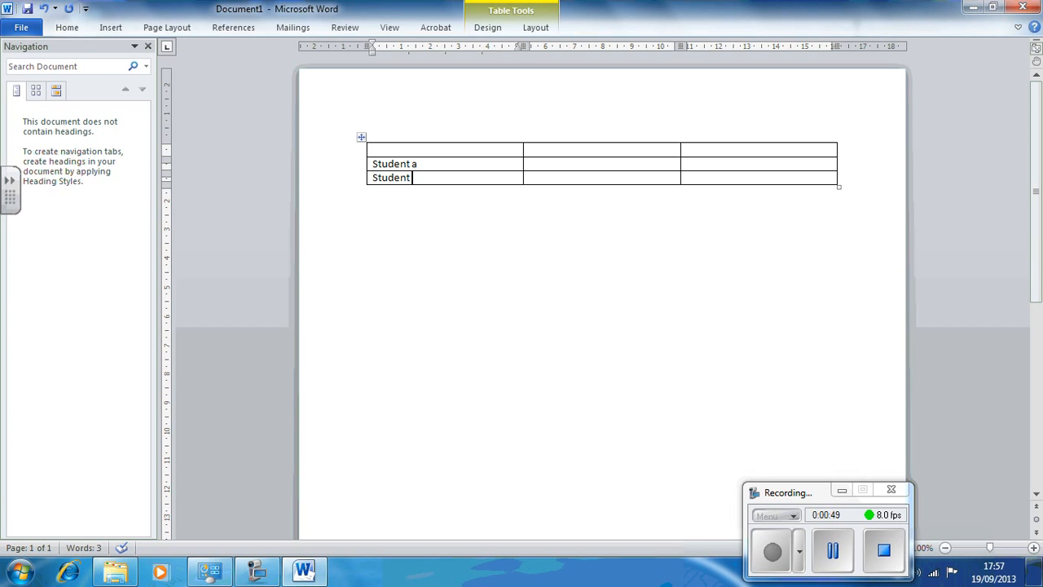
text( b)
Step: Enter the column headings "Score for test a" and "Test b" in the first row's second and third cells
click(578, 149)
text(Scor)
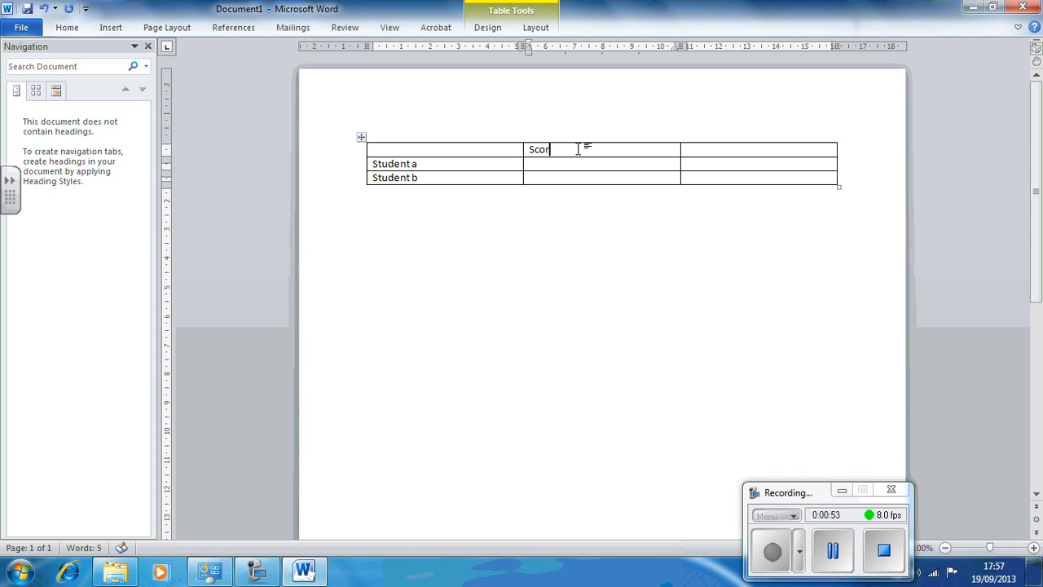
text(e for test a)
click(701, 152)
text(Tas)
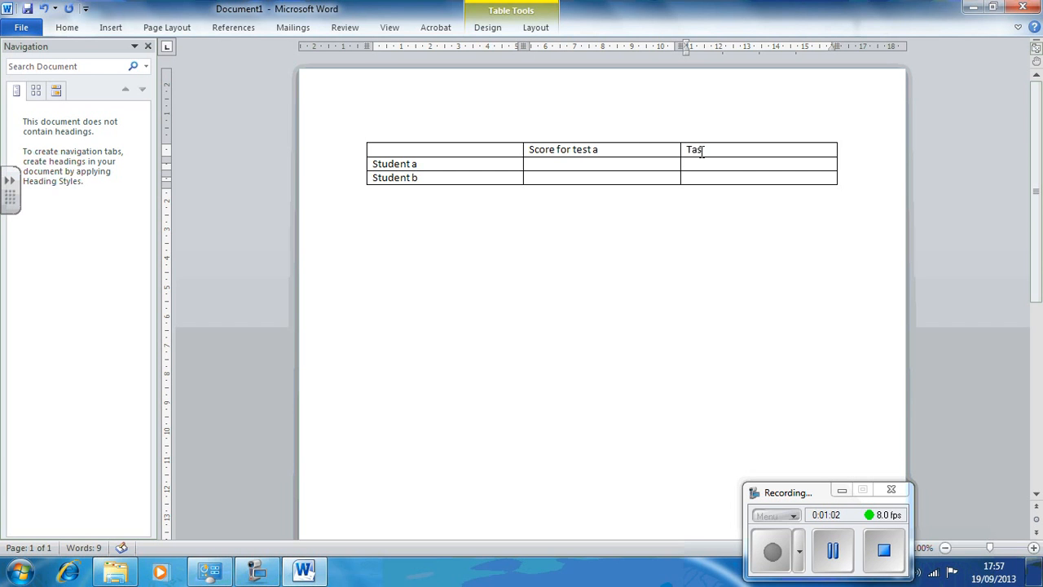
key(Num_Lock)
key(Num_Lock)
key(BackSpace)
text(est b)
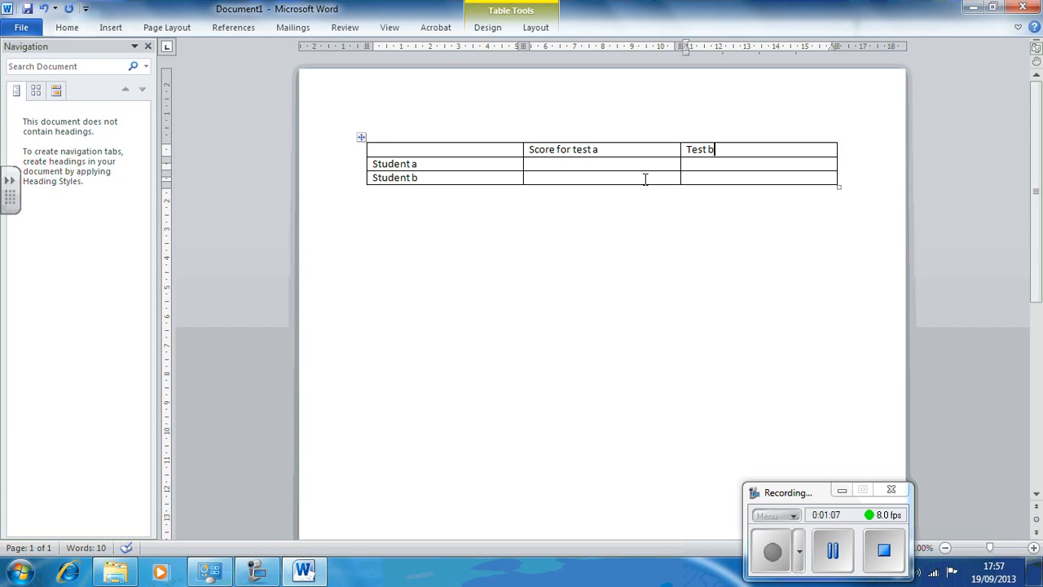
Step: Fill in the scores 50 and 60 for Student a and 45 and 50 for Student b
click(583, 166)
text(50)
key(Tab)
text(60)
key(Left)
text(45)
key(Tab)
text(50)
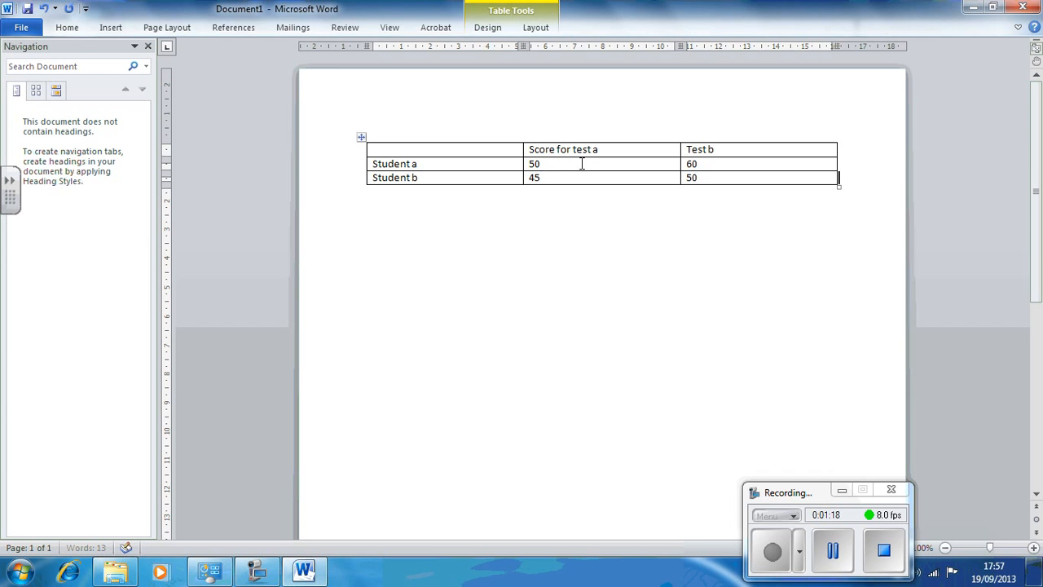
Step: Select the Student b row and insert a new row below it
click(341, 184)
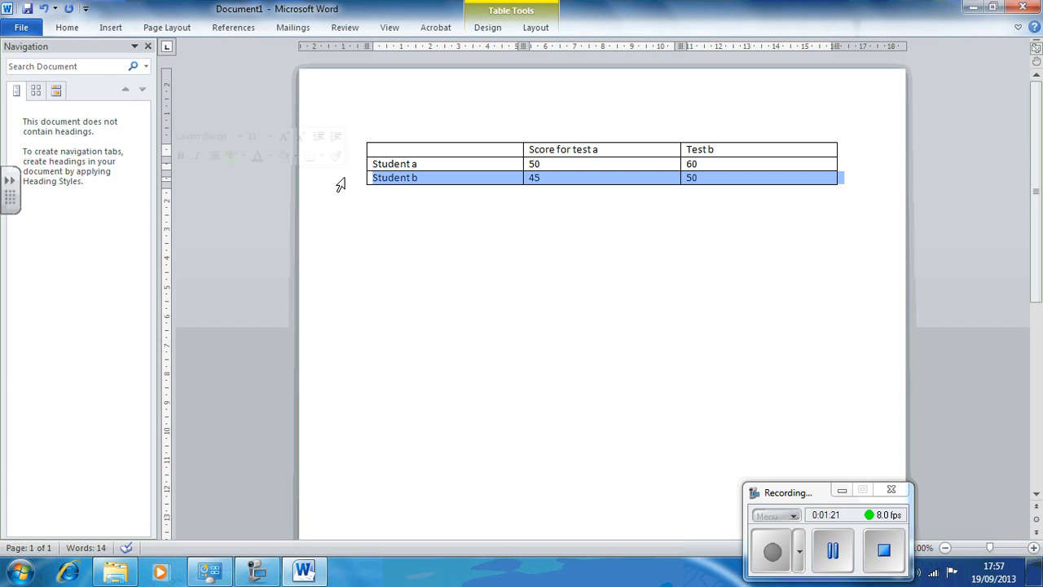
right_click(409, 185)
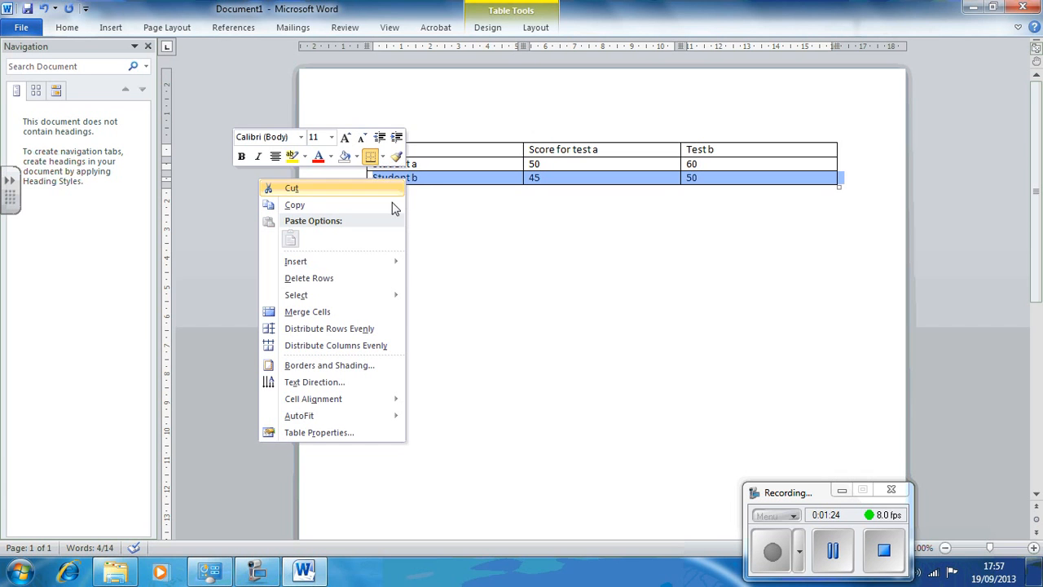
mouse_move(356, 266)
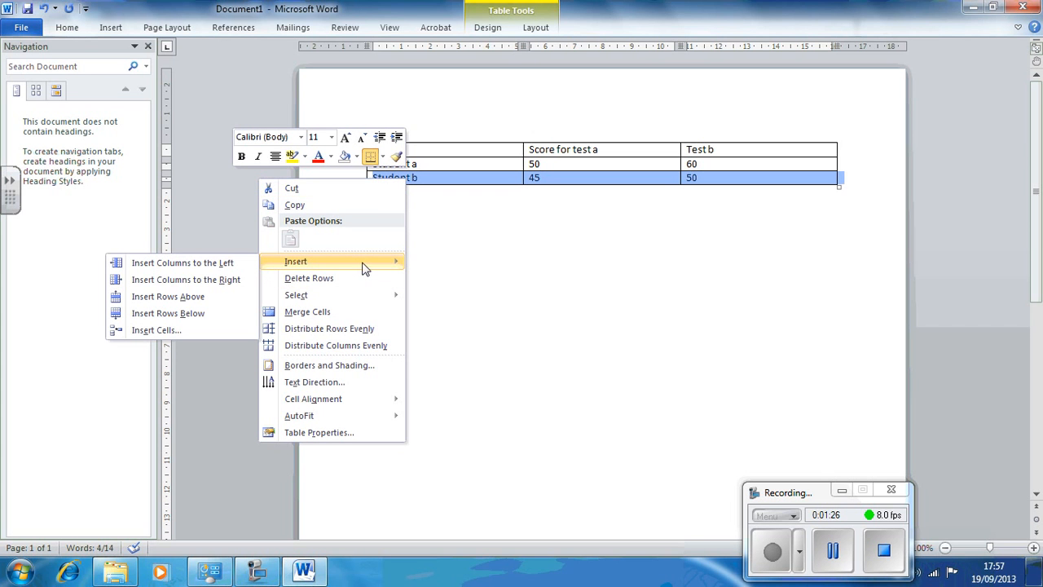
click(208, 313)
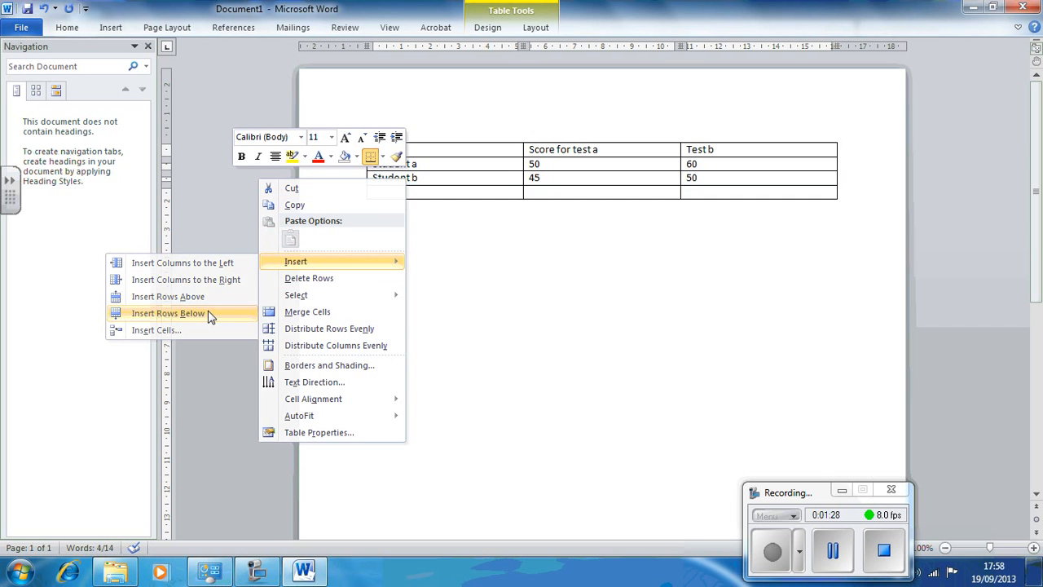
Step: Select the Test b column and insert a new column to its right
click(751, 137)
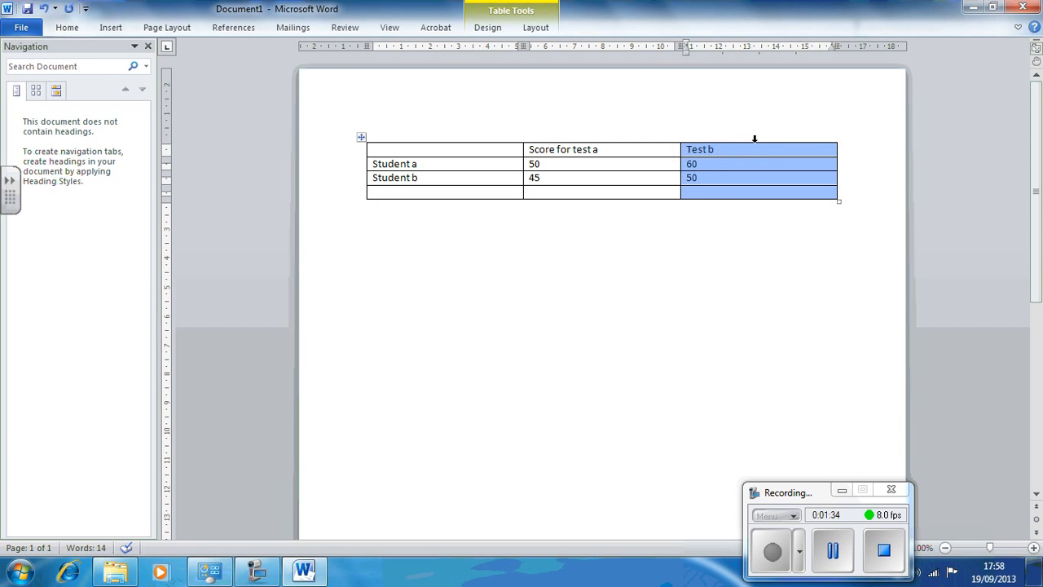
right_click(754, 140)
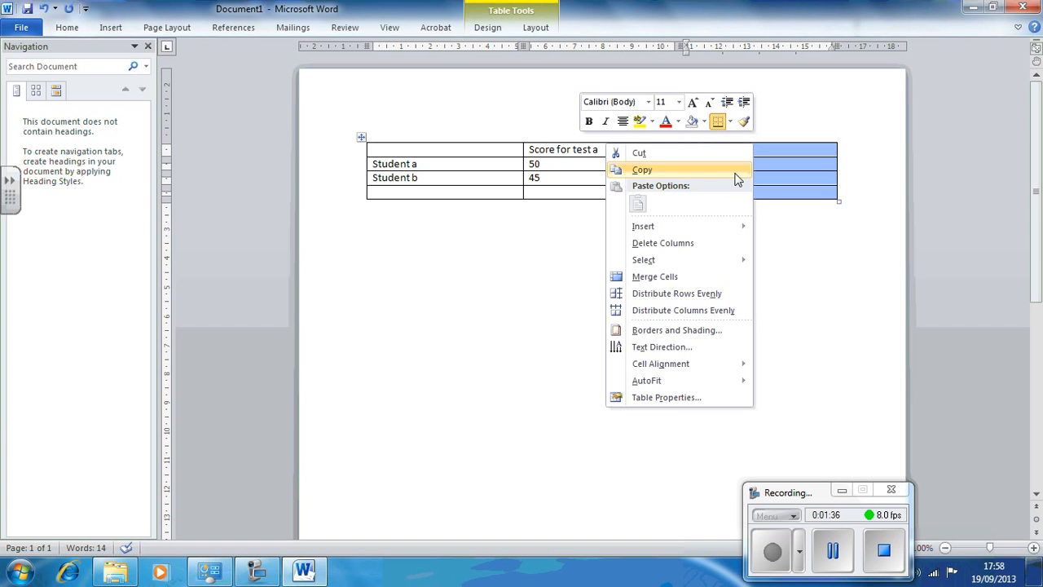
mouse_move(705, 229)
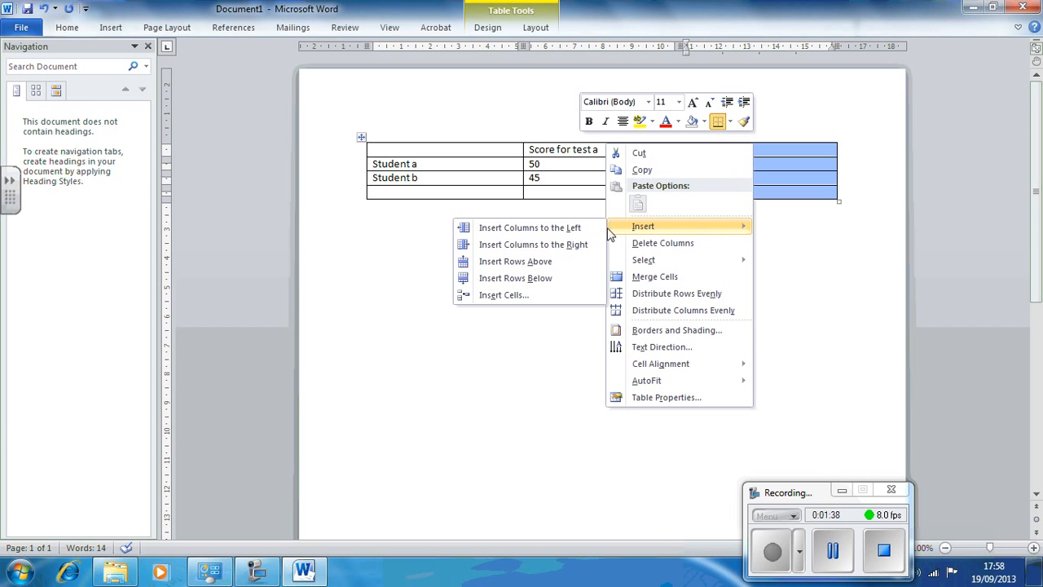
click(568, 245)
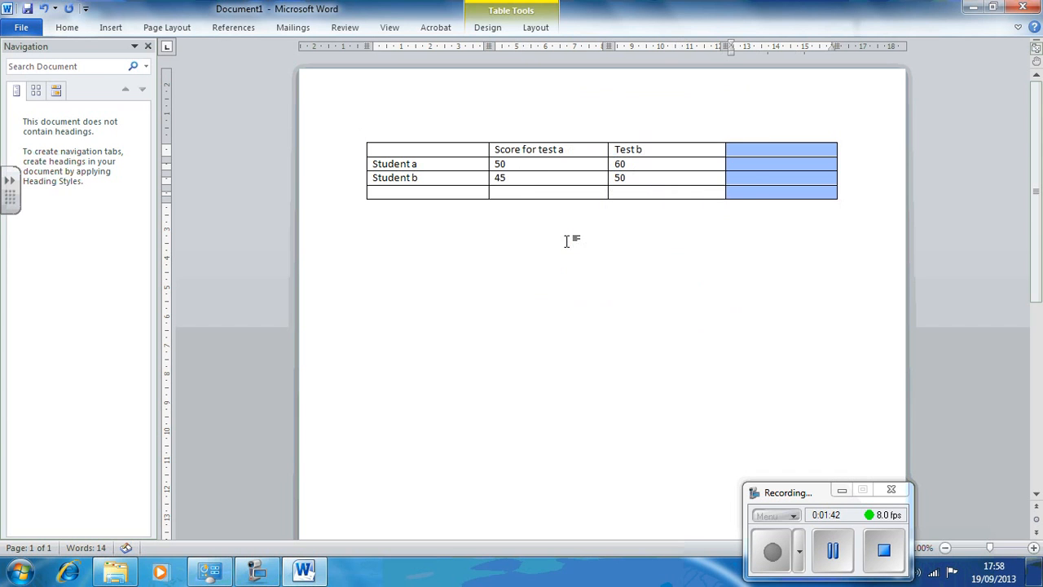
Step: Select the newly added empty column and delete it
click(652, 208)
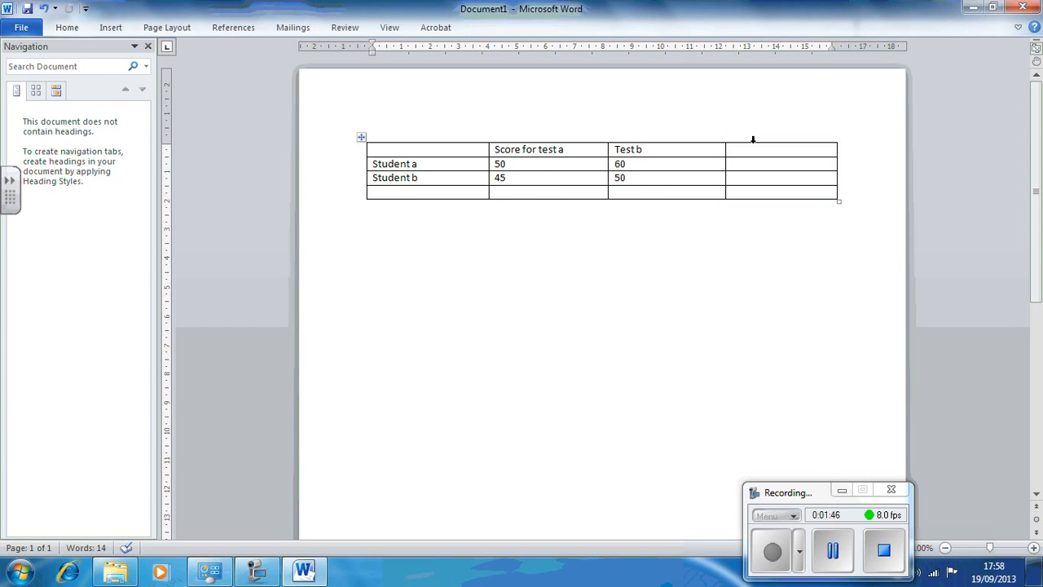
click(753, 139)
right_click(754, 143)
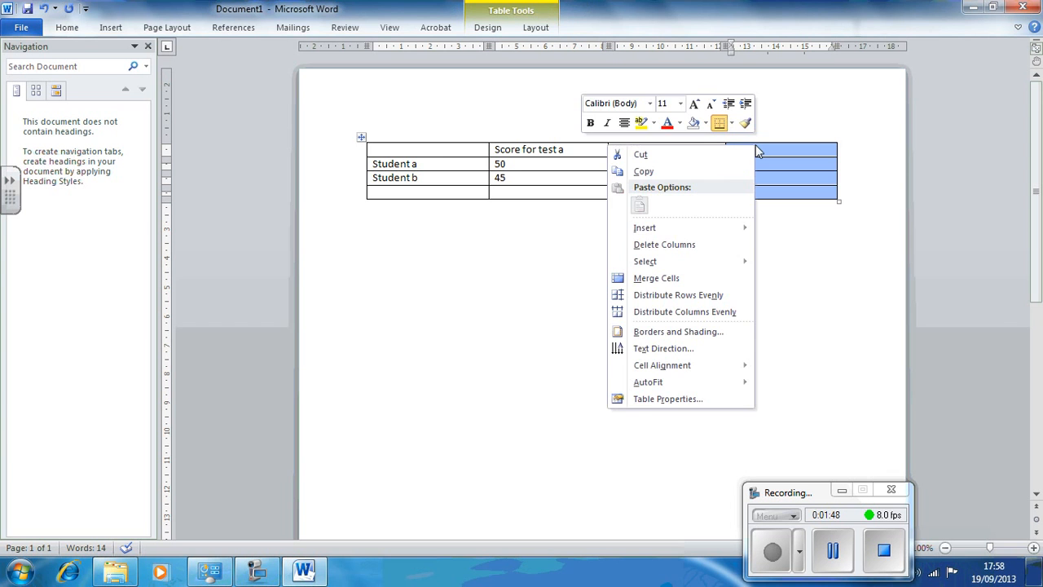
click(679, 243)
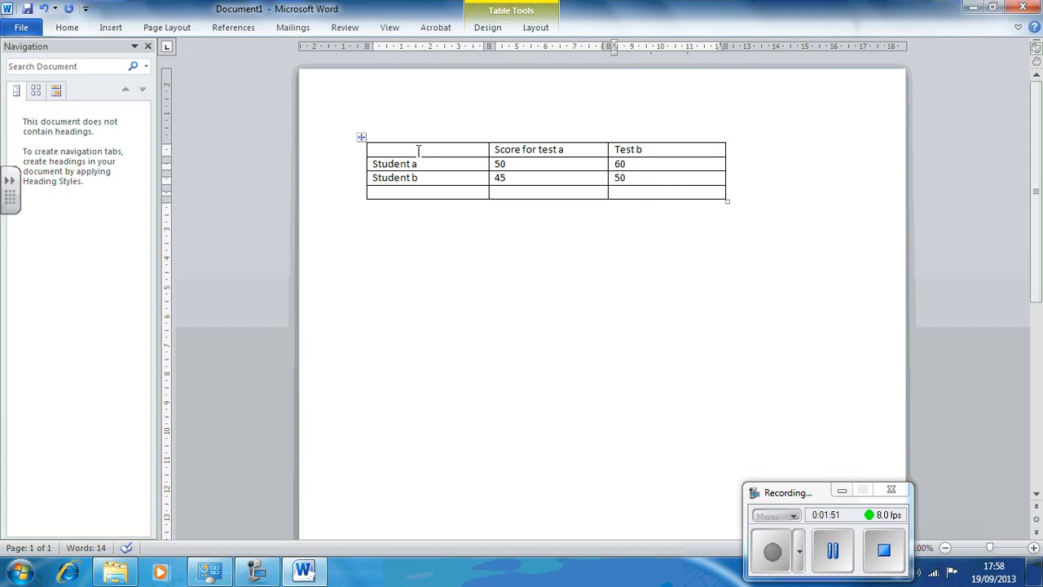
Step: Shade the whole header row with a dark blue theme fill colour through Borders and Shading
drag(414, 149, 504, 171)
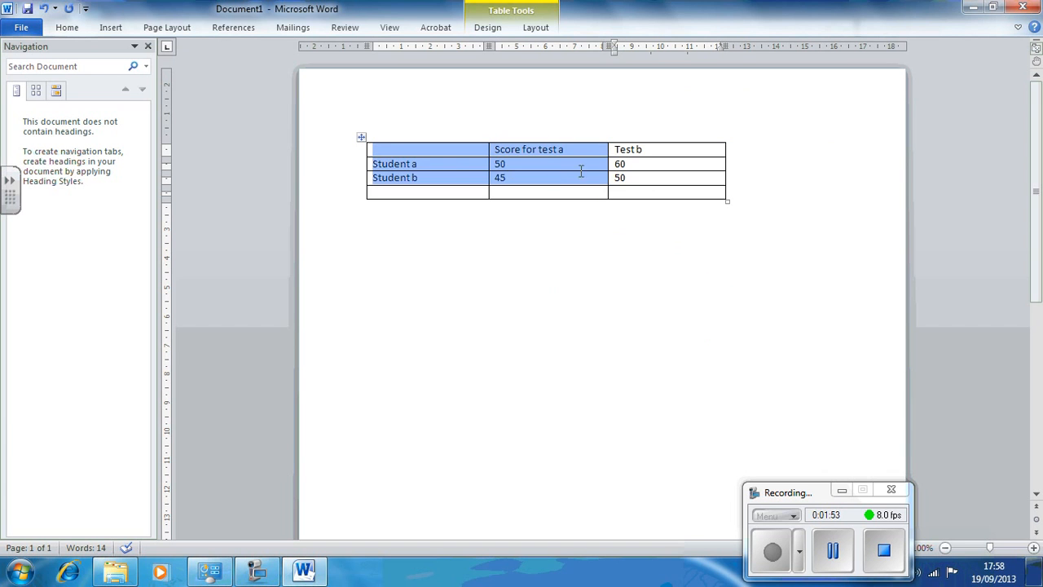
drag(581, 171, 644, 152)
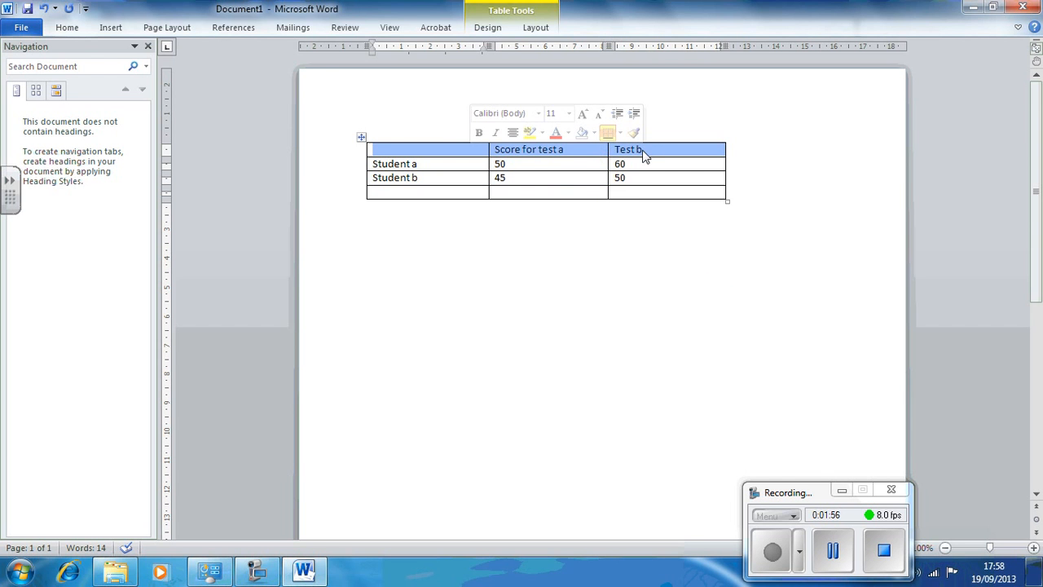
right_click(643, 157)
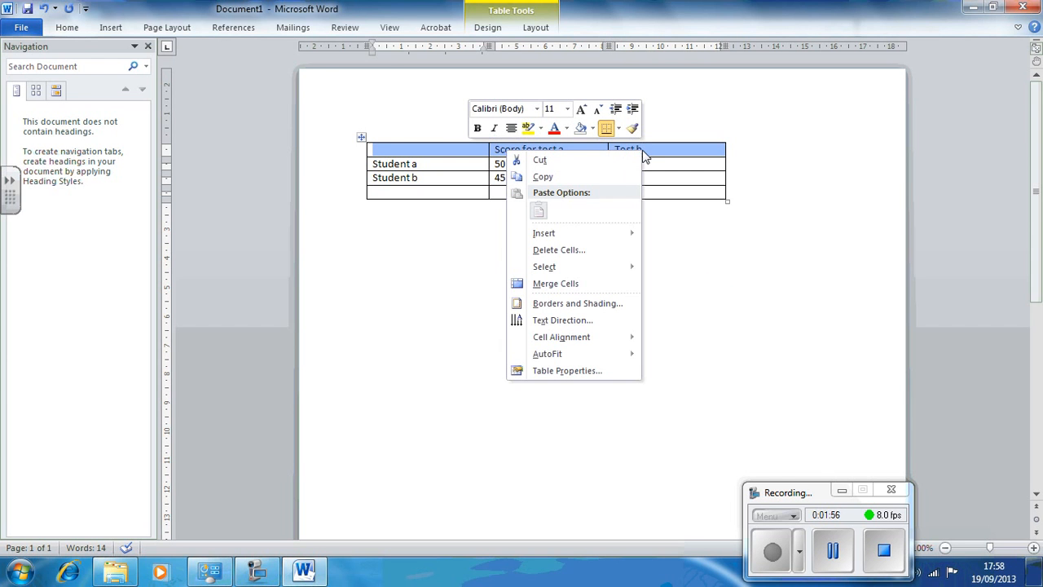
click(580, 303)
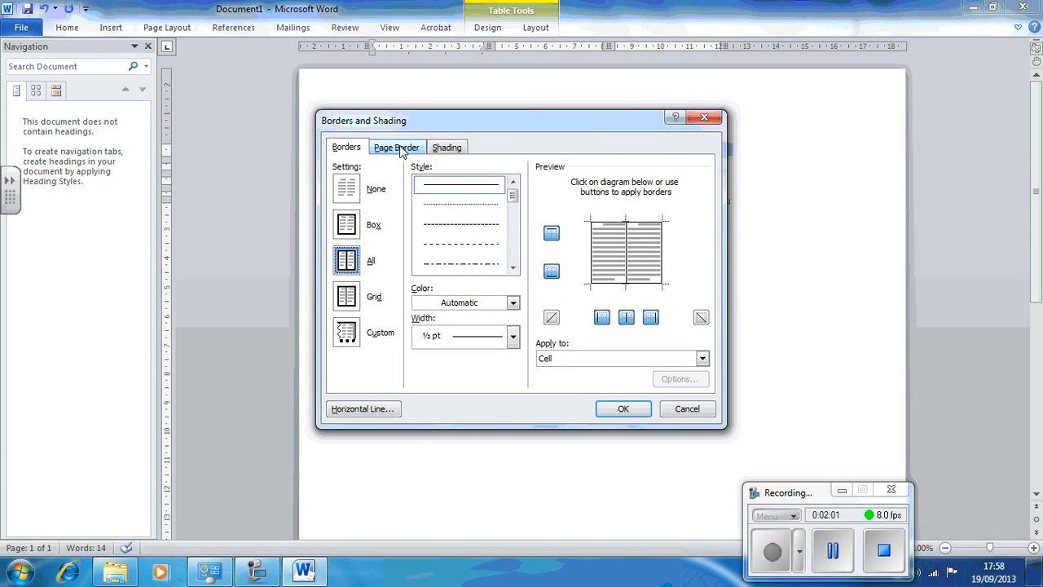
click(439, 146)
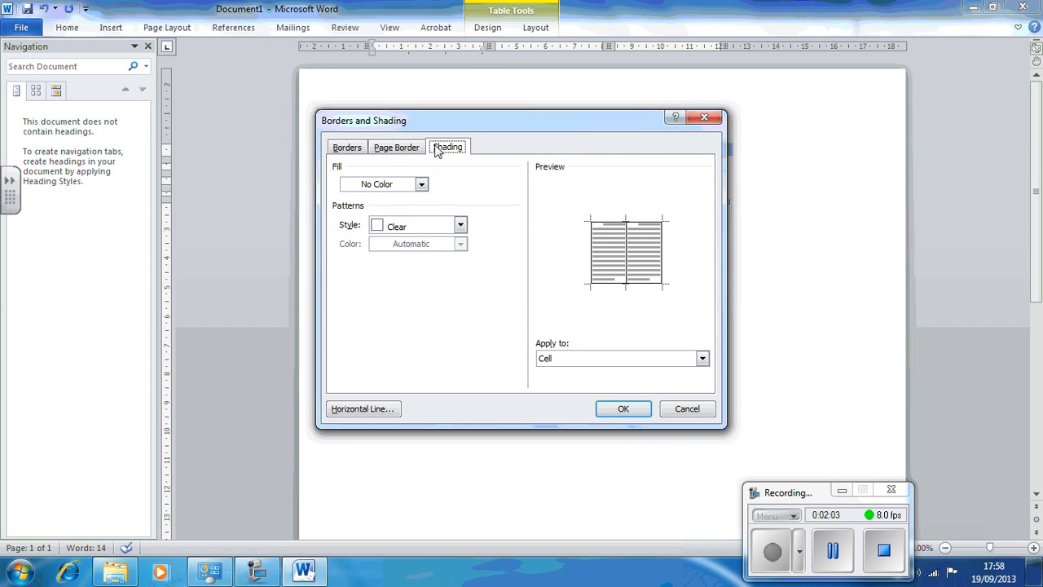
click(422, 187)
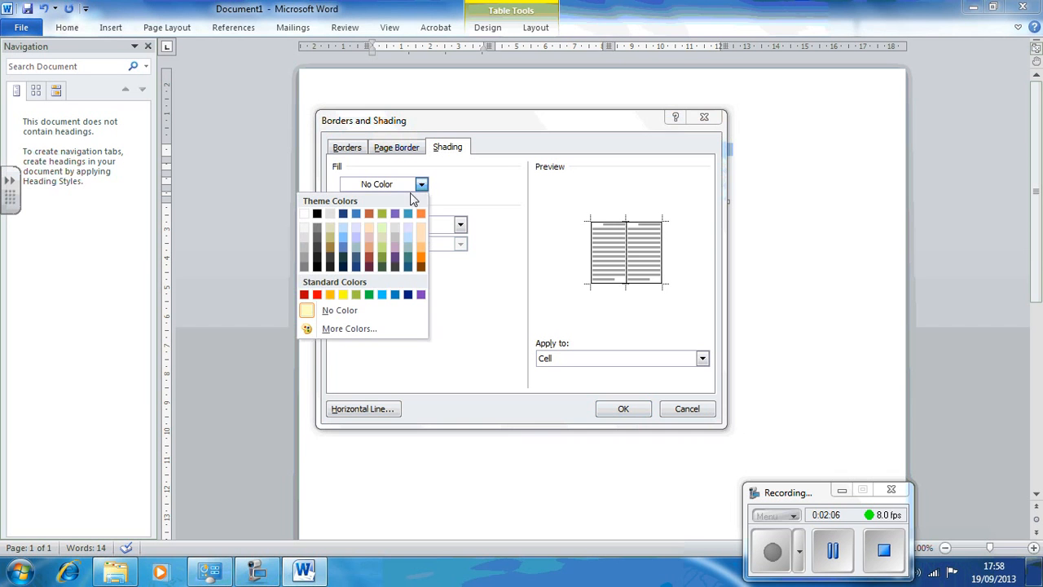
click(357, 255)
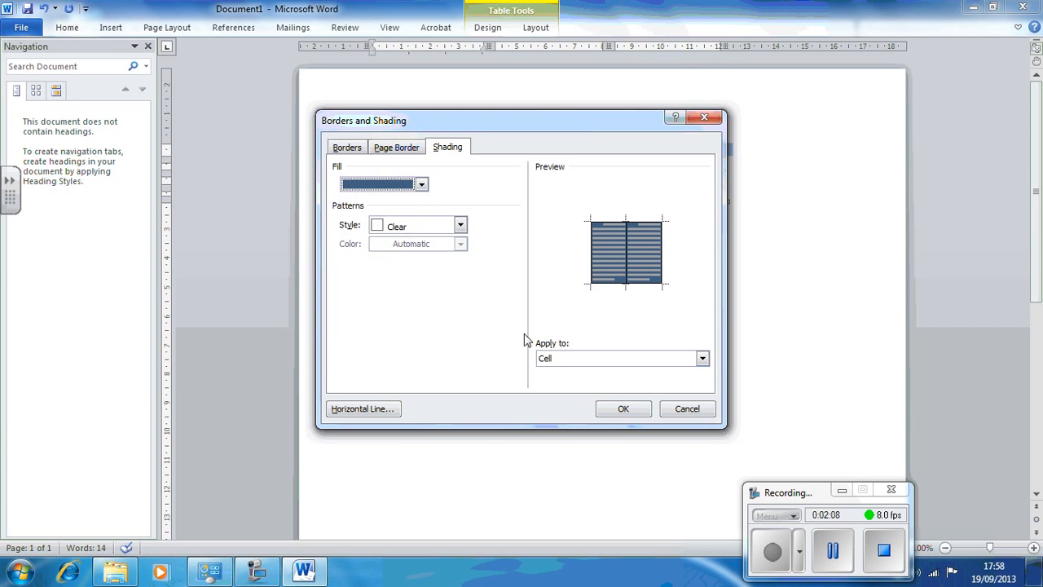
click(621, 410)
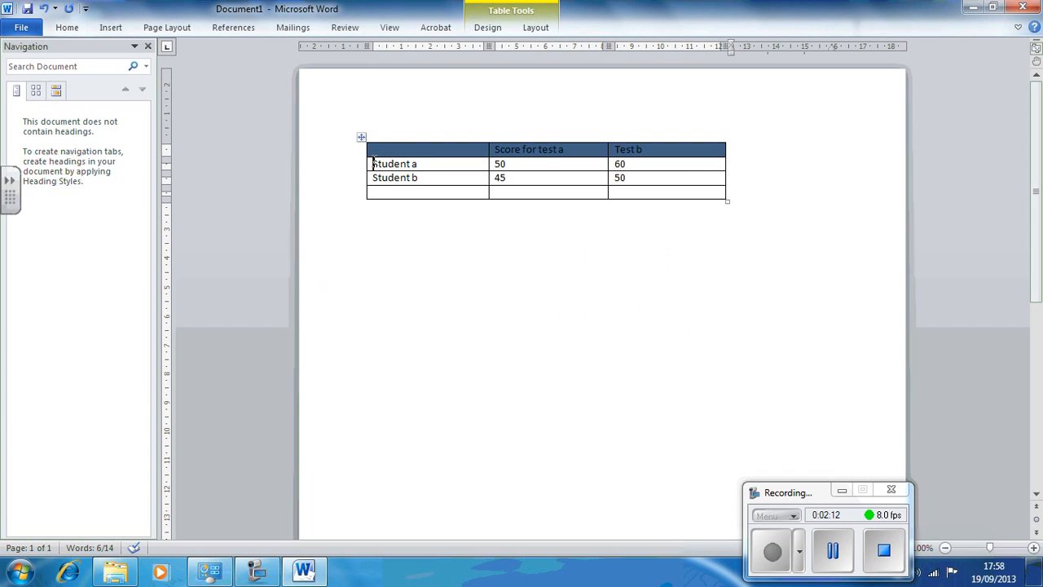
Step: Shade the first column's cells below the header with a blue theme fill colour
drag(373, 163, 380, 193)
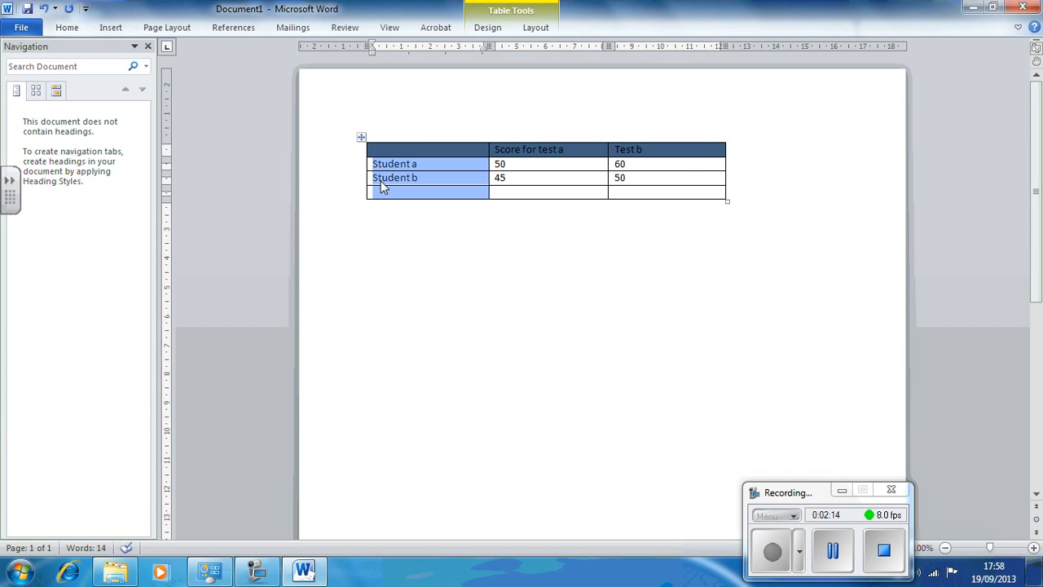
right_click(382, 187)
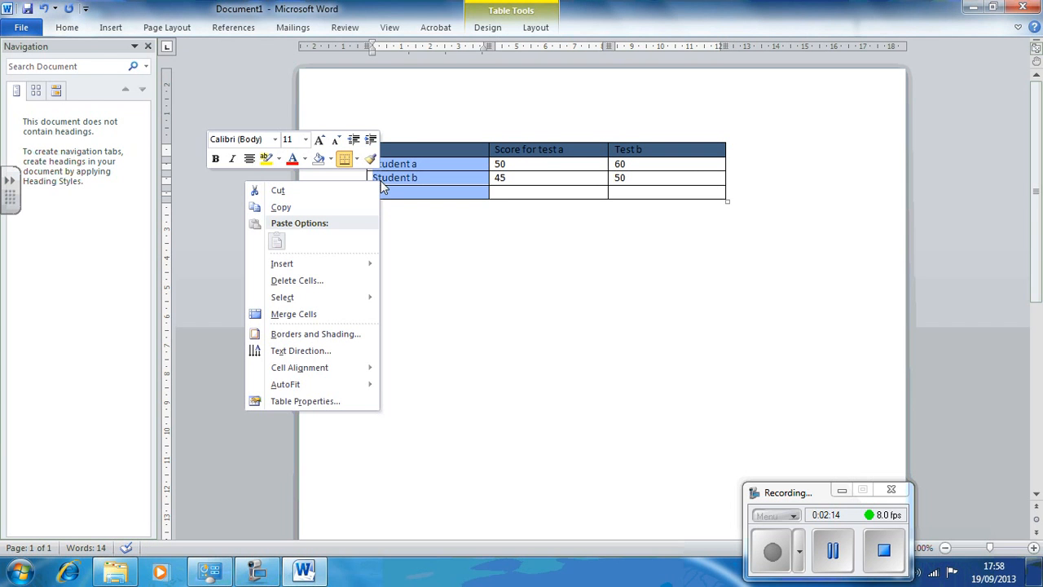
click(327, 335)
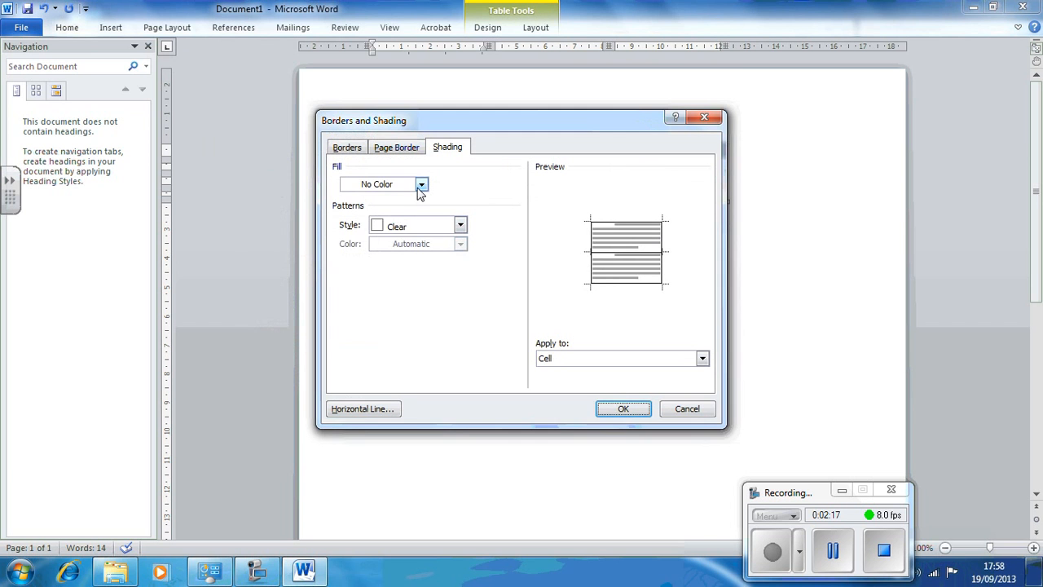
click(421, 185)
click(359, 259)
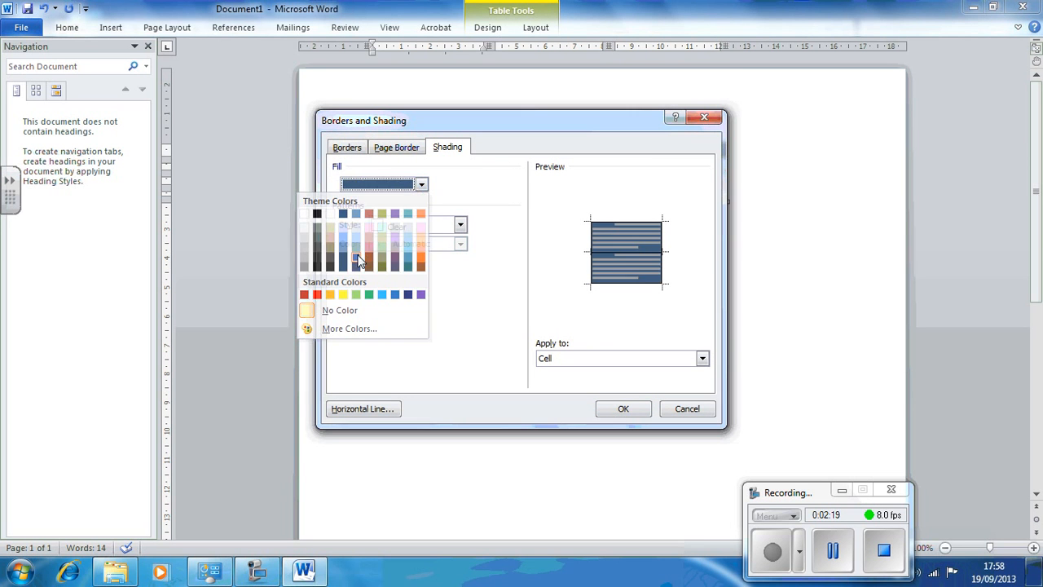
click(625, 416)
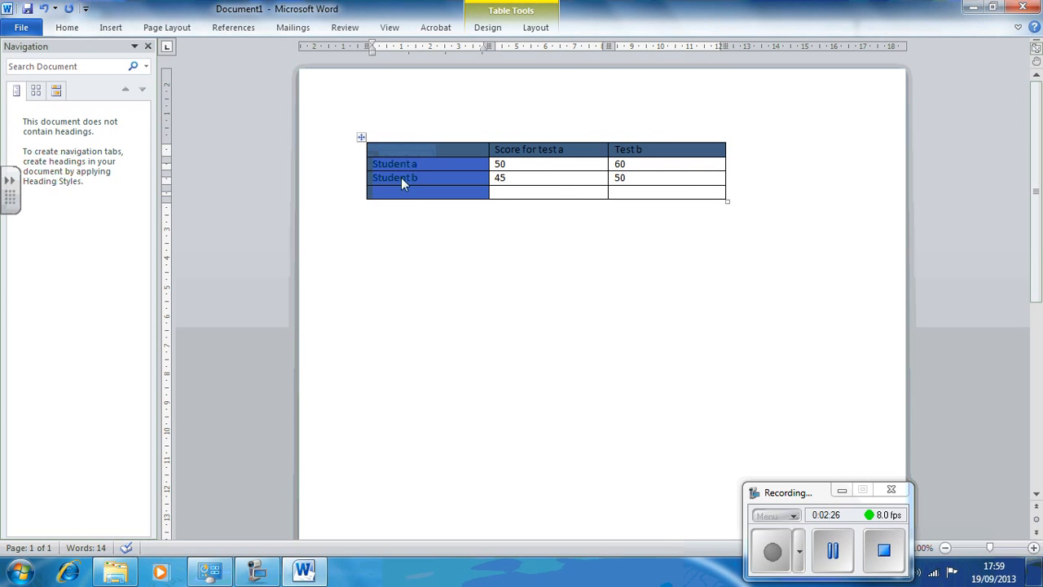
Step: Save the document as Tables in the TLI\Documents folder on the DISKEY (F:) drive
click(22, 29)
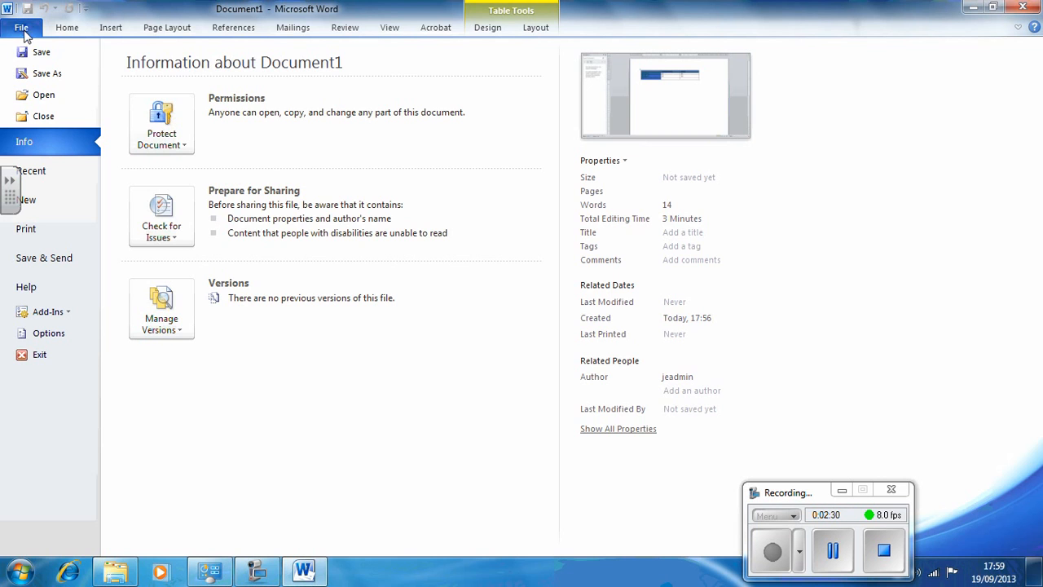
key(Escape)
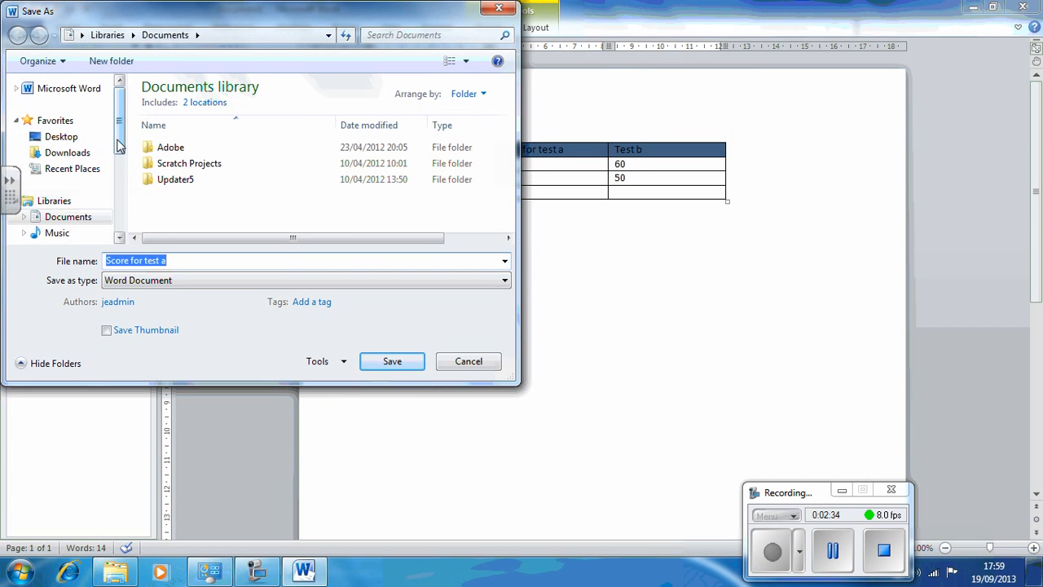
scroll(78, 208, down, 3)
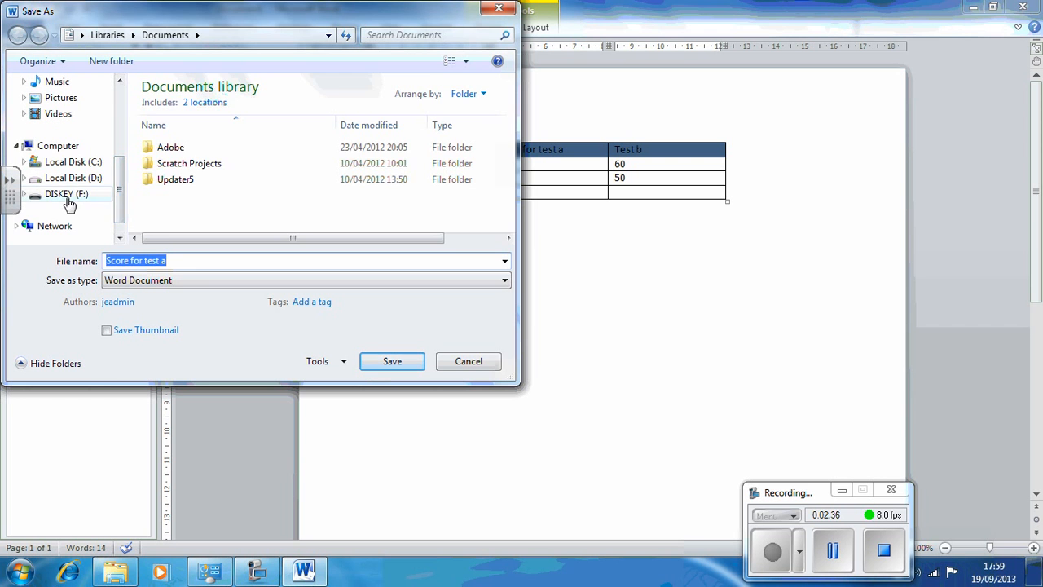
click(69, 195)
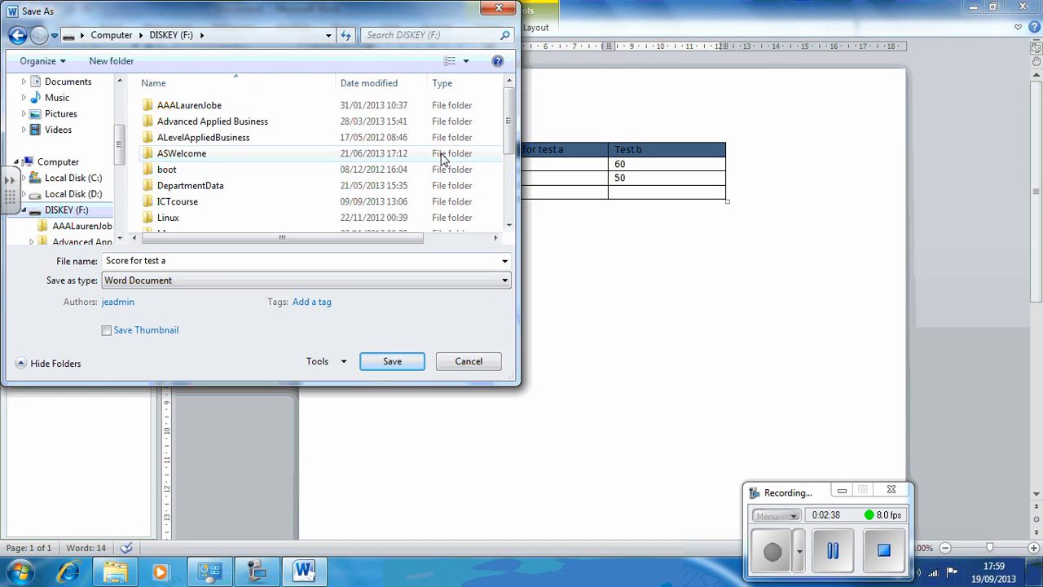
drag(501, 122, 507, 146)
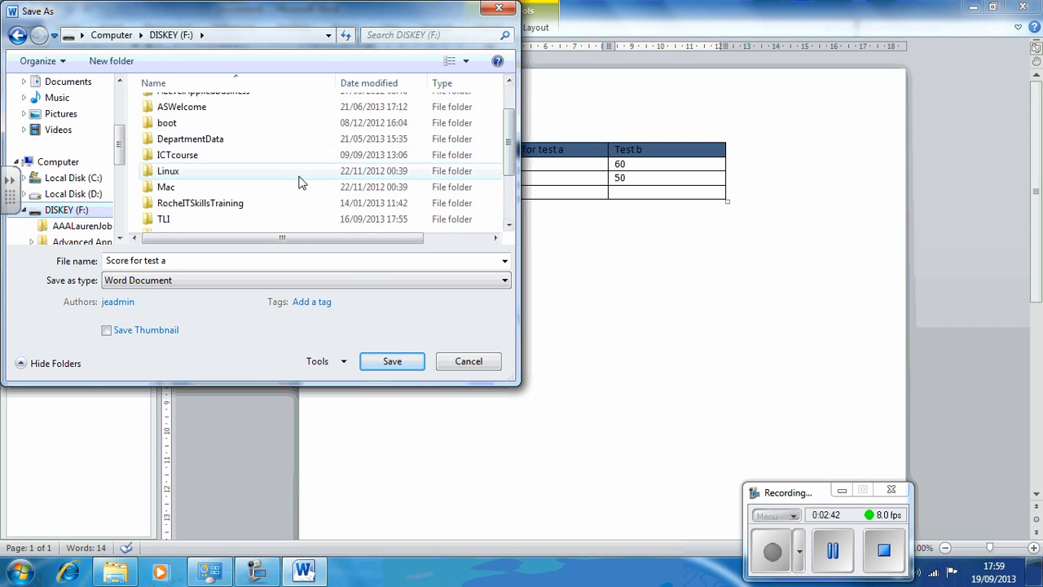
double_click(205, 220)
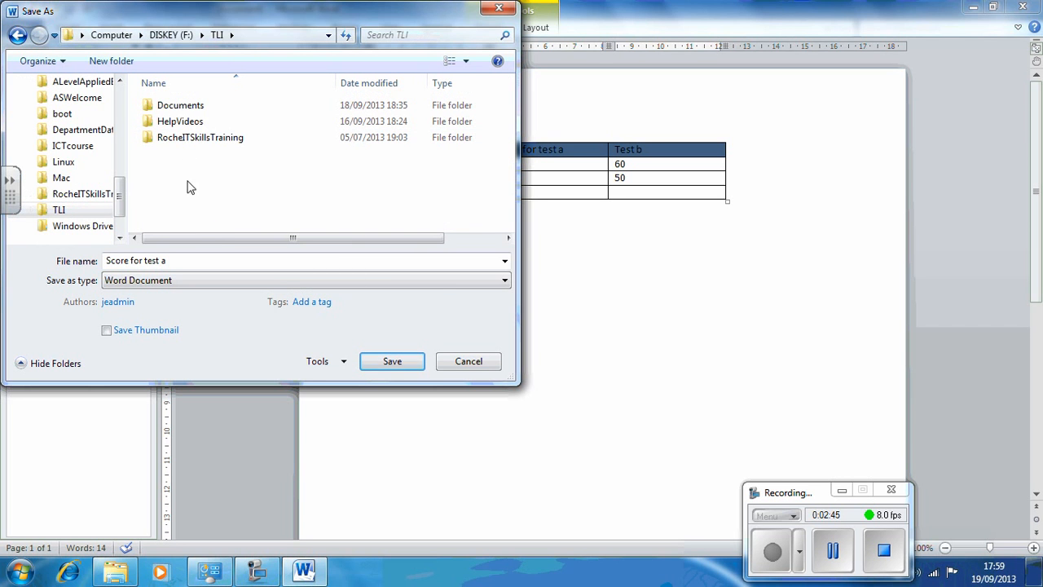
double_click(180, 106)
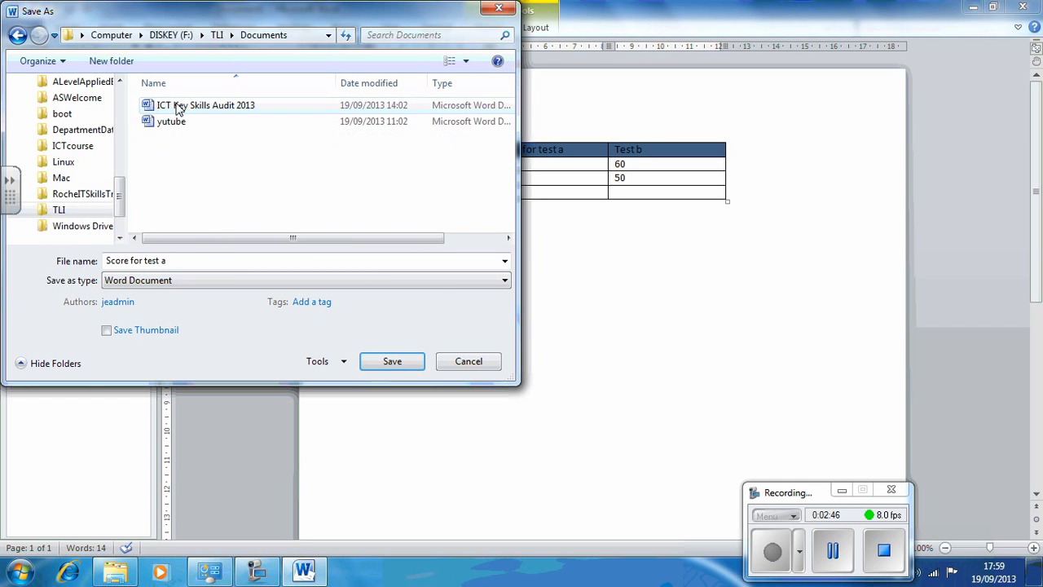
click(197, 259)
key(BackSpace)
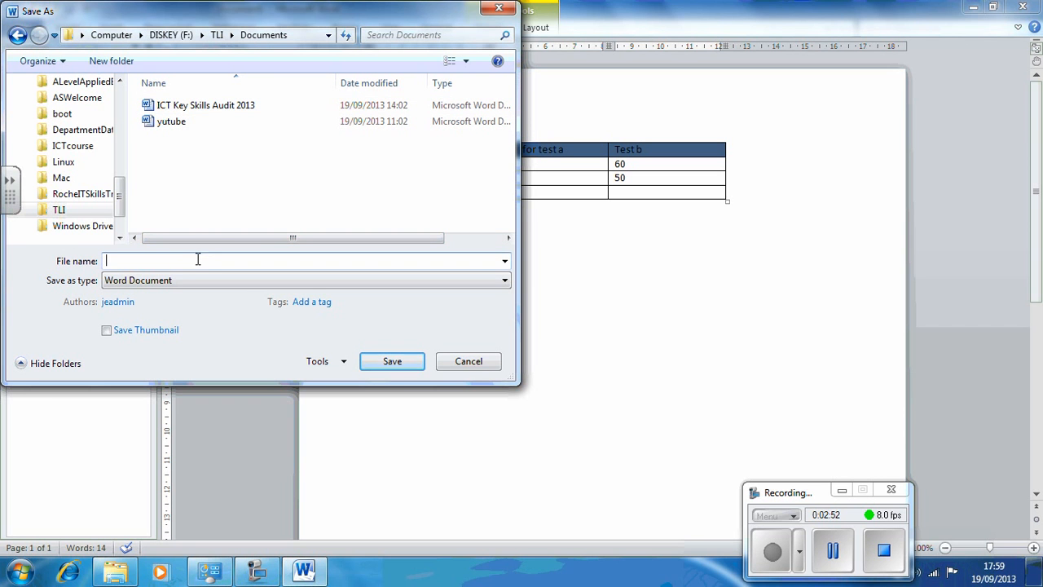
text(Tables)
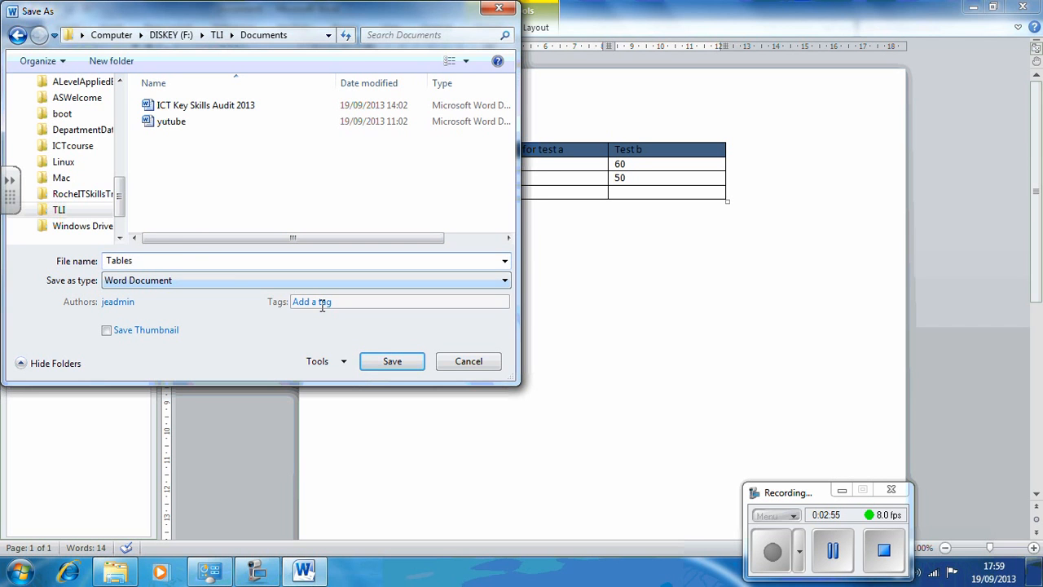
click(377, 360)
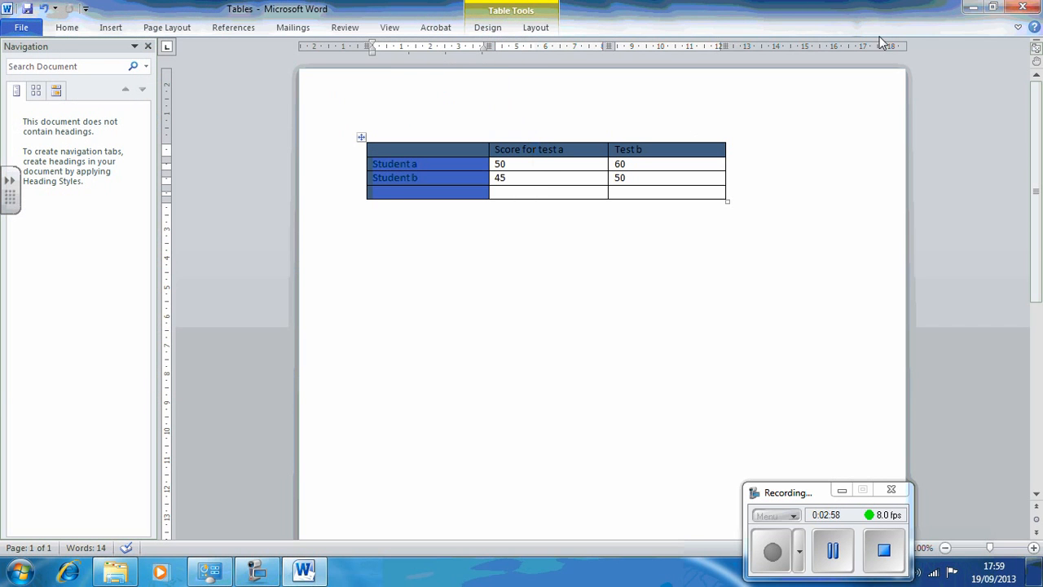
Step: Close the document and relaunch Microsoft Word 2010 from the Start menu's Microsoft Office programs
click(1020, 8)
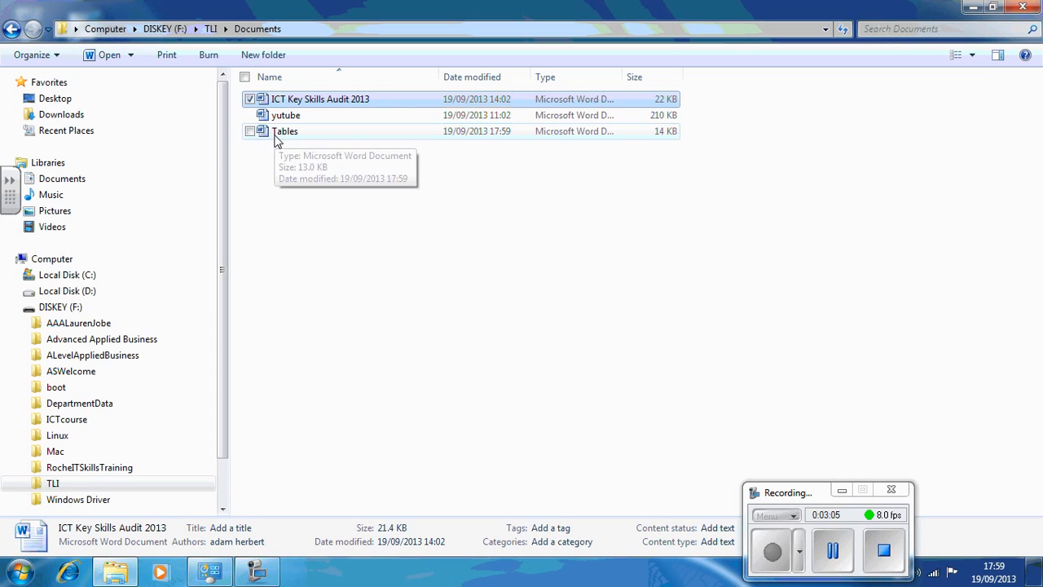
click(19, 573)
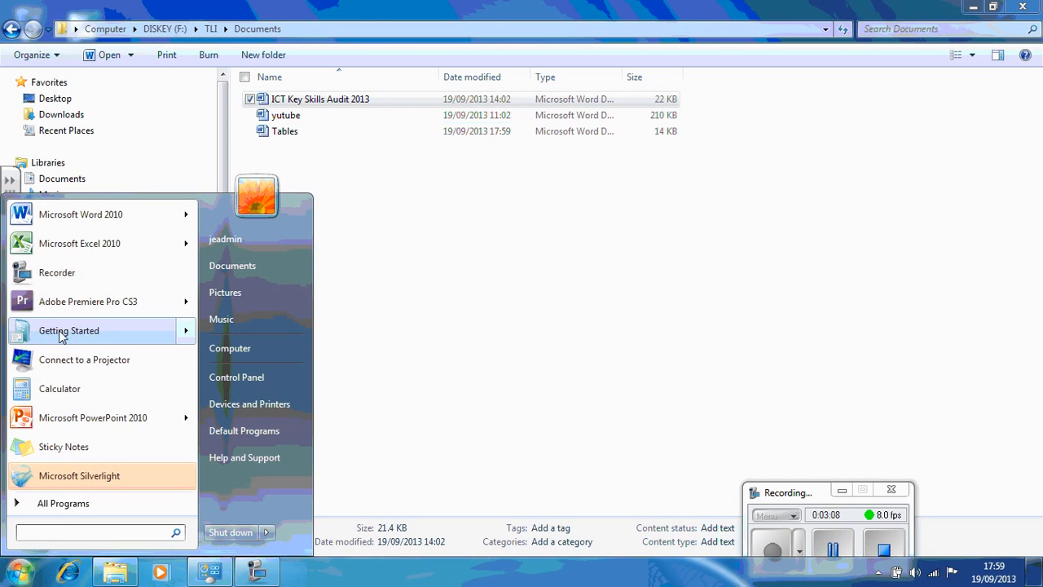
click(65, 501)
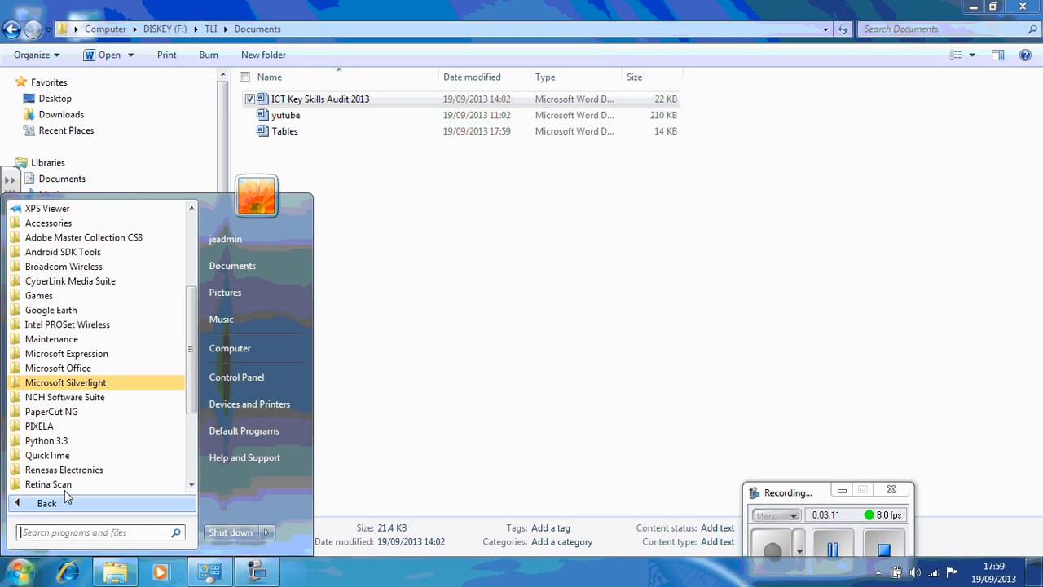
click(70, 368)
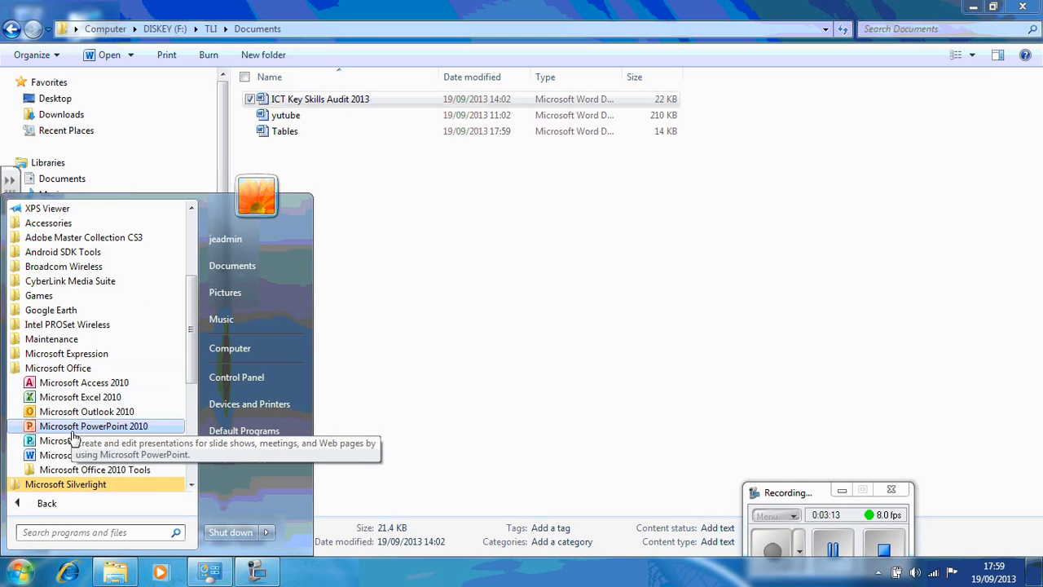
click(78, 455)
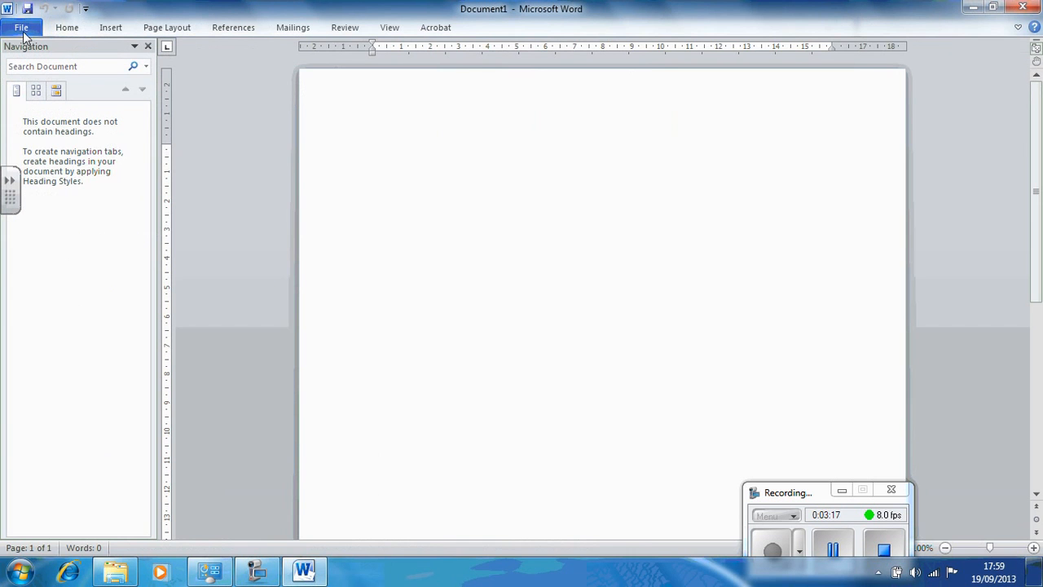
Step: Open the Tables document from the TLI\Documents folder on the DISKEY (F:) drive
click(22, 29)
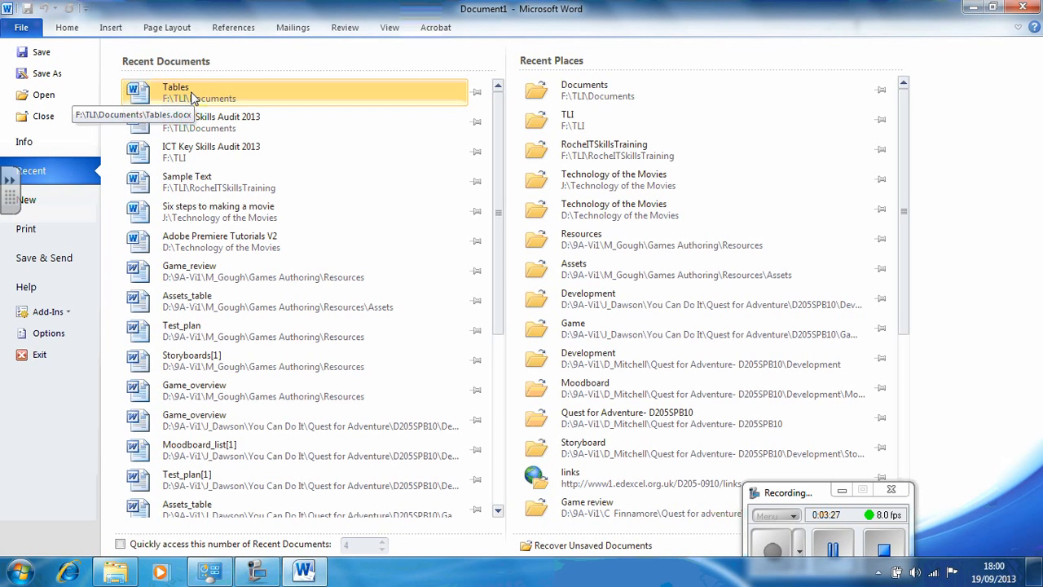
click(51, 96)
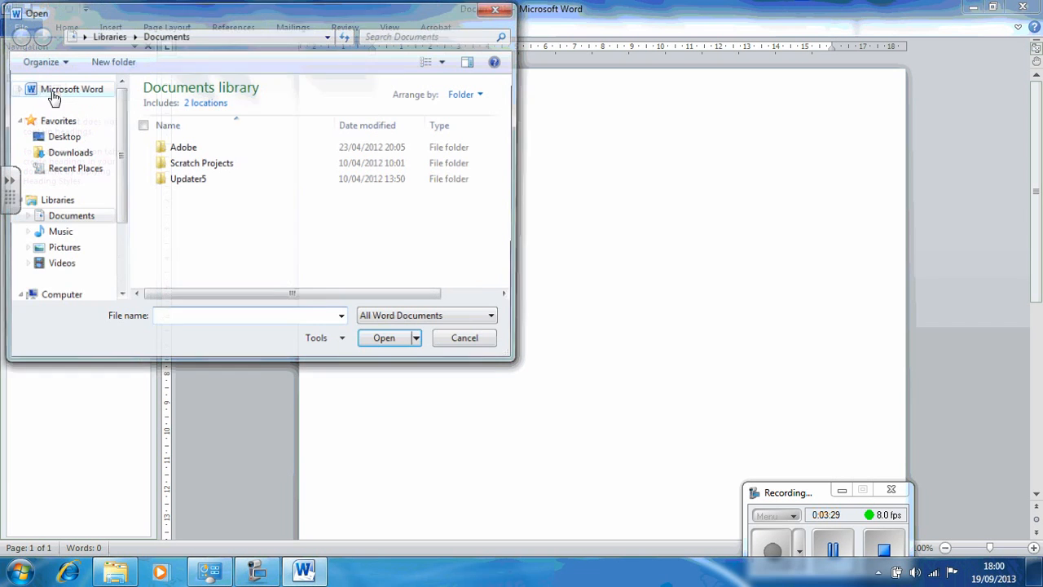
drag(118, 183, 119, 228)
click(57, 277)
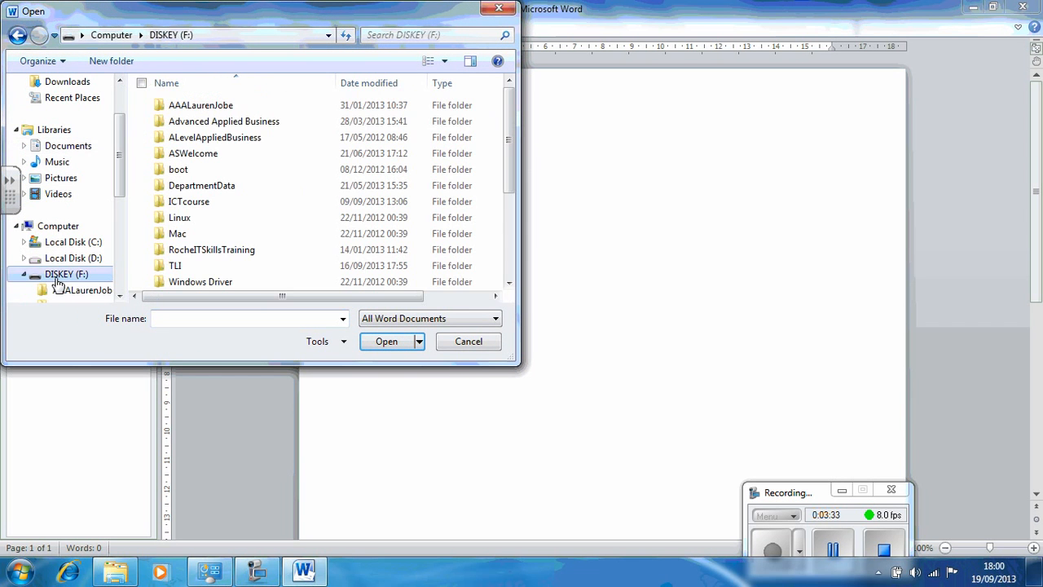
double_click(194, 269)
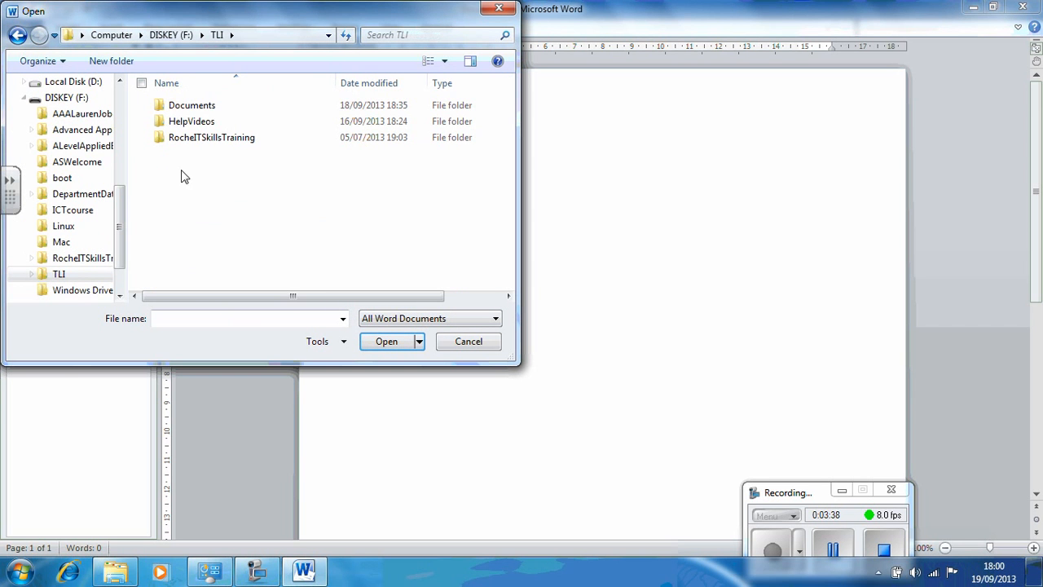
double_click(181, 107)
click(182, 122)
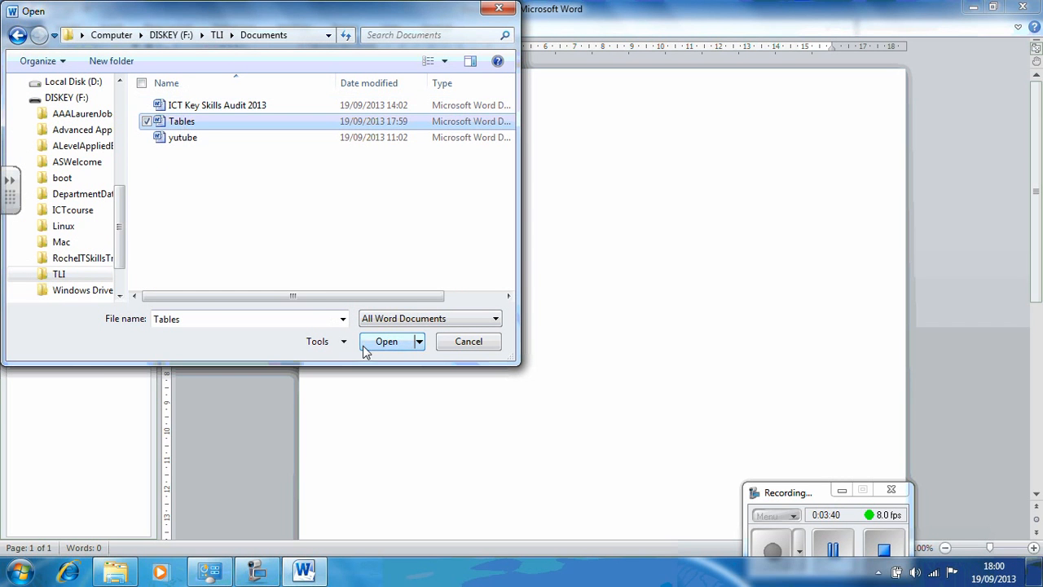